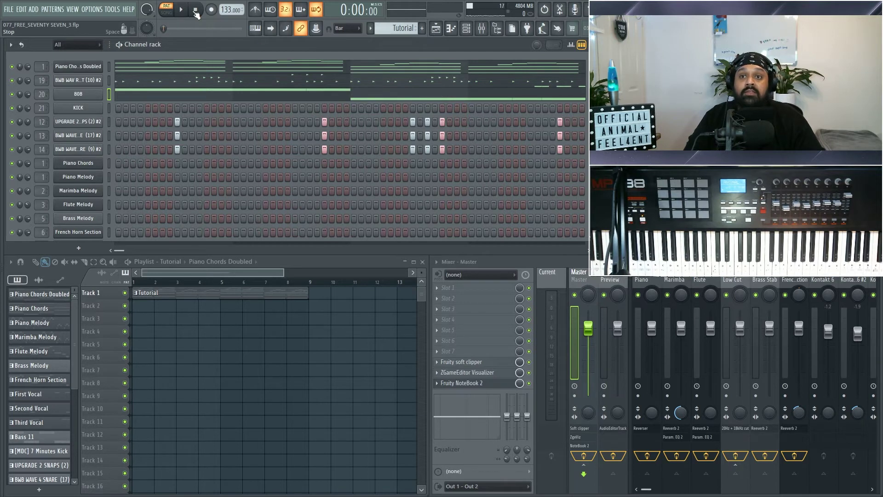
Play back the Tutorial pattern to hear the beat with the KICK channel empty
{"action": "left_click", "coordinate": [189, 11]}
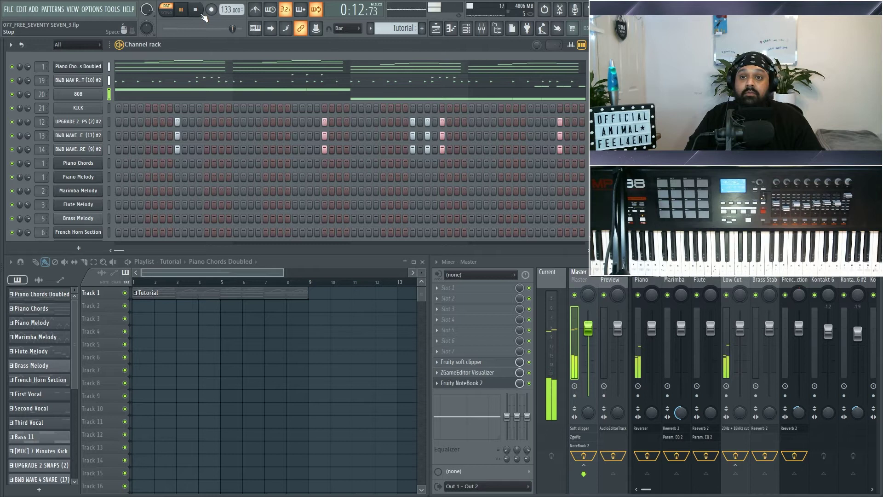
{"action": "left_click", "coordinate": [202, 15]}
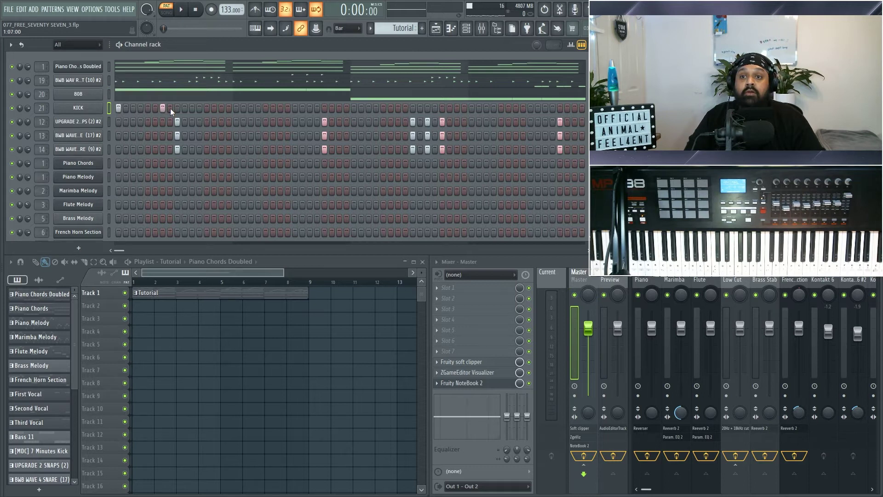
Audition the pattern with the two trial hits on the KICK channel, and remove both hits
{"action": "key", "text": "space"}
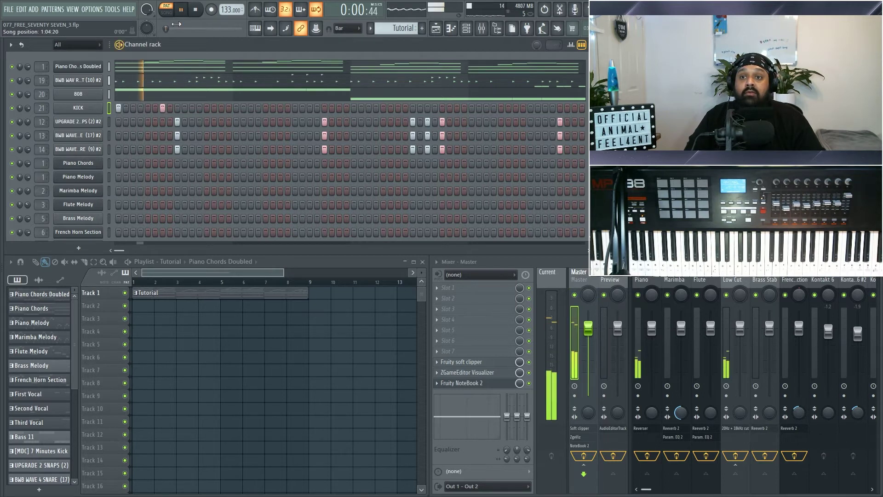
{"action": "key", "text": "space"}
{"action": "right_click", "coordinate": [162, 109]}
{"action": "right_click", "coordinate": [119, 109]}
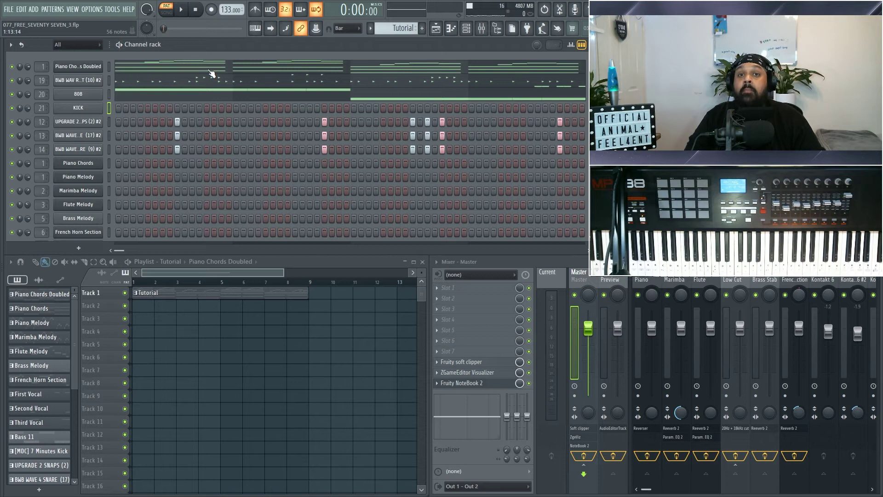
Copy the 808 channel's notes and paste them into the KICK channel
{"action": "right_click", "coordinate": [96, 95]}
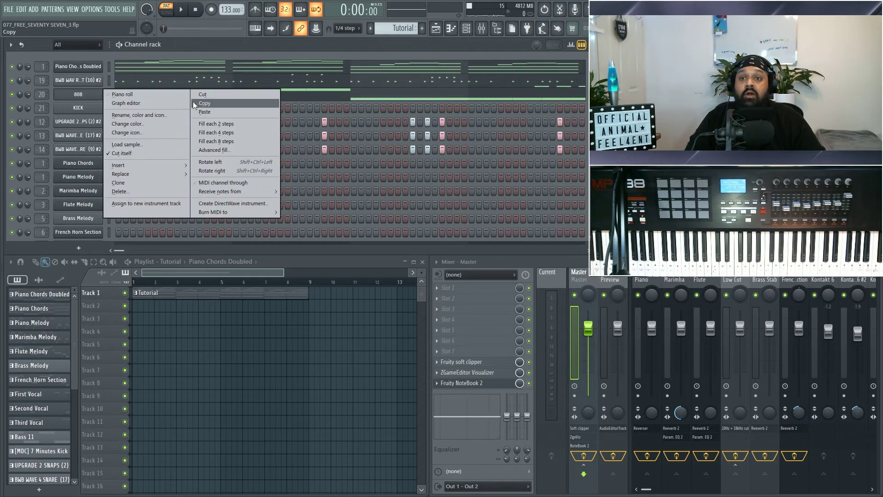
{"action": "left_click", "coordinate": [106, 95]}
{"action": "right_click", "coordinate": [94, 109]}
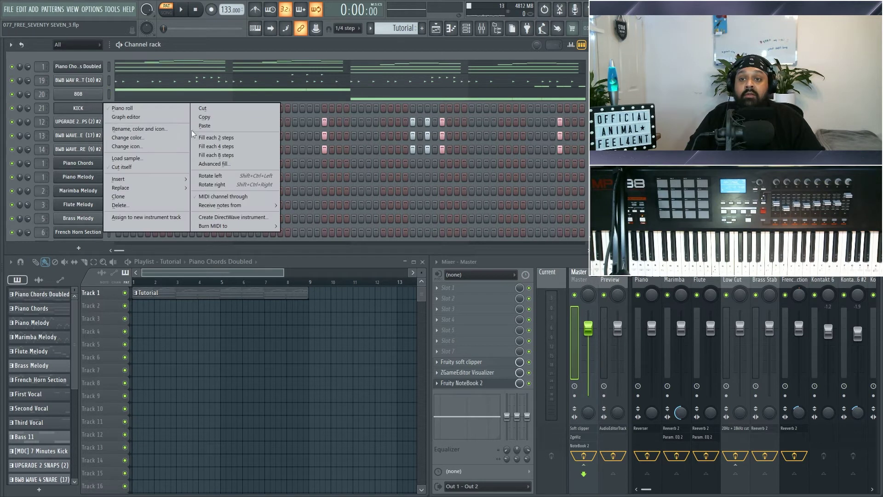
{"action": "left_click", "coordinate": [171, 126]}
Restrict all KICK notes to C5 in the piano roll using the limiter / transposer
{"action": "left_click", "coordinate": [143, 112]}
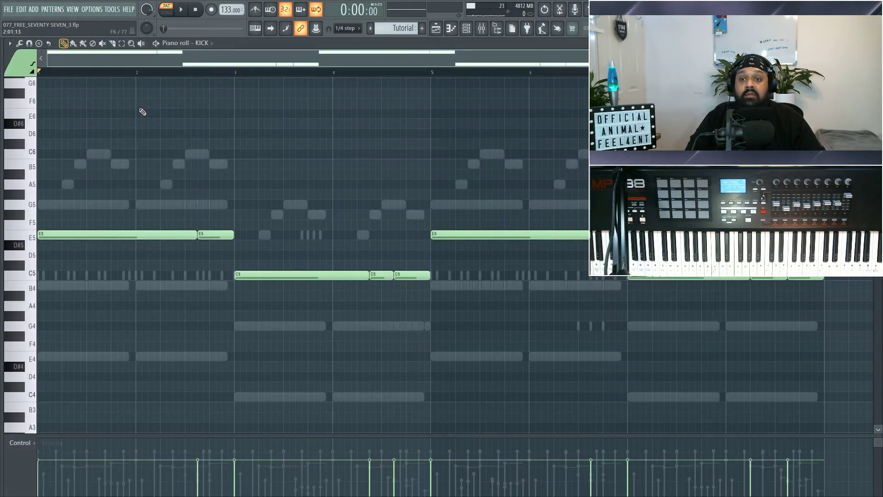
{"action": "key", "text": "ctrl+a"}
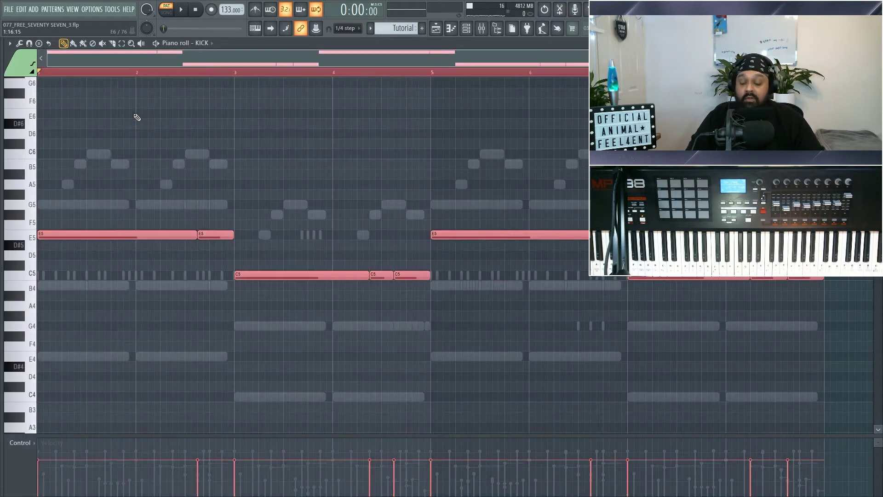
{"action": "key", "text": "alt+k"}
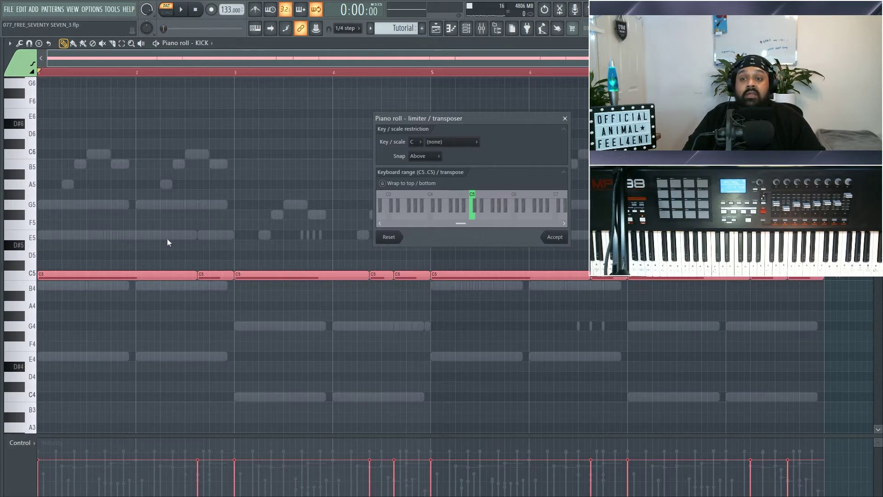
{"action": "left_click", "coordinate": [551, 240]}
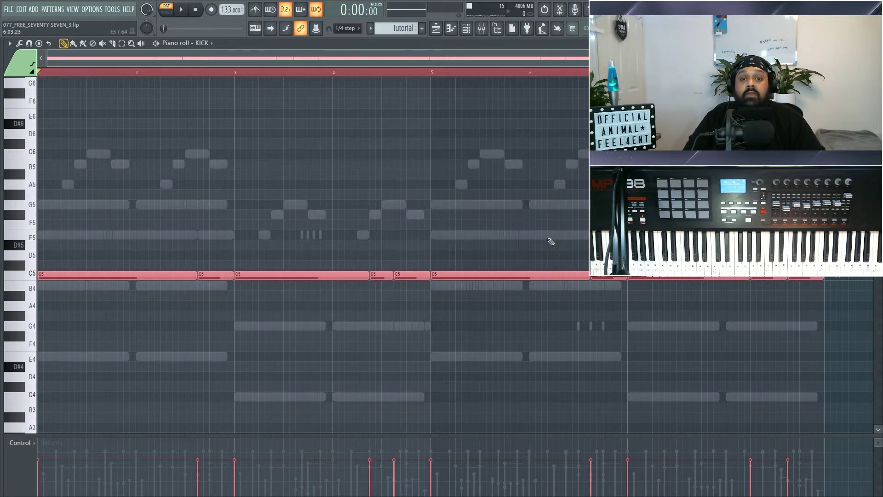
Audition the pattern with the C5 kick notes, and cut those notes from the KICK channel
{"action": "left_click", "coordinate": [186, 12]}
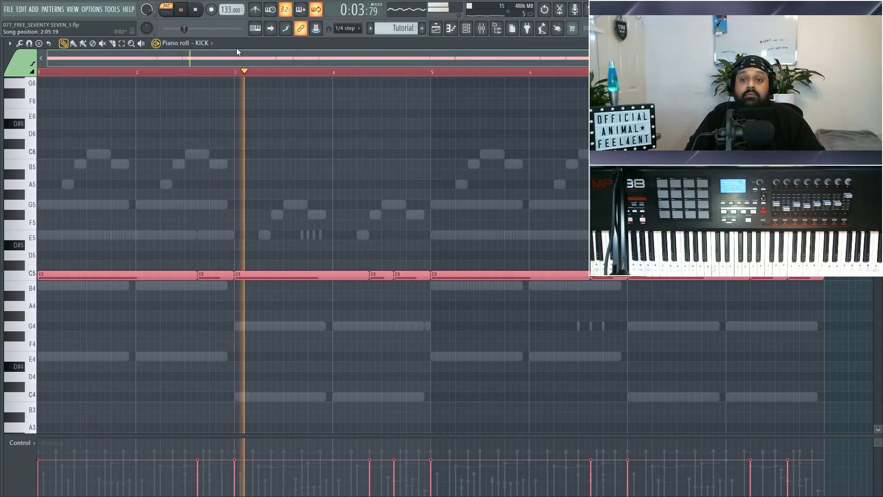
{"action": "key", "text": "space"}
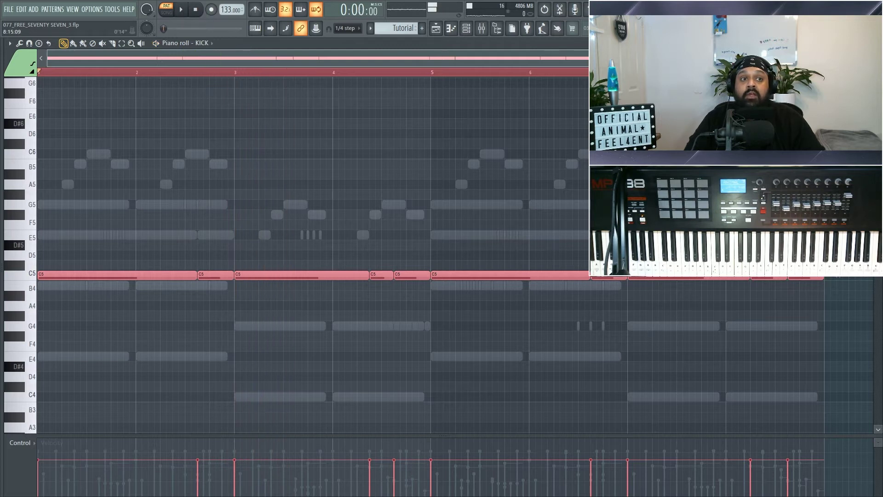
{"action": "key", "text": "Escape"}
{"action": "right_click", "coordinate": [102, 107]}
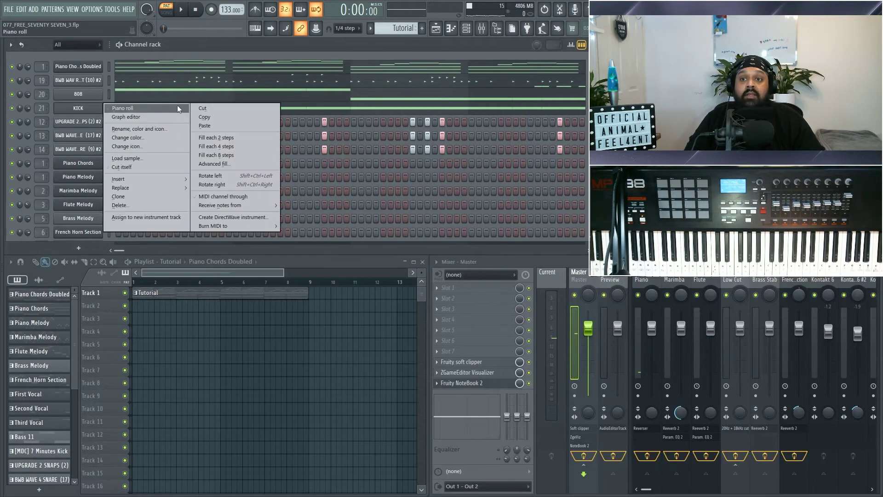
{"action": "left_click", "coordinate": [236, 107]}
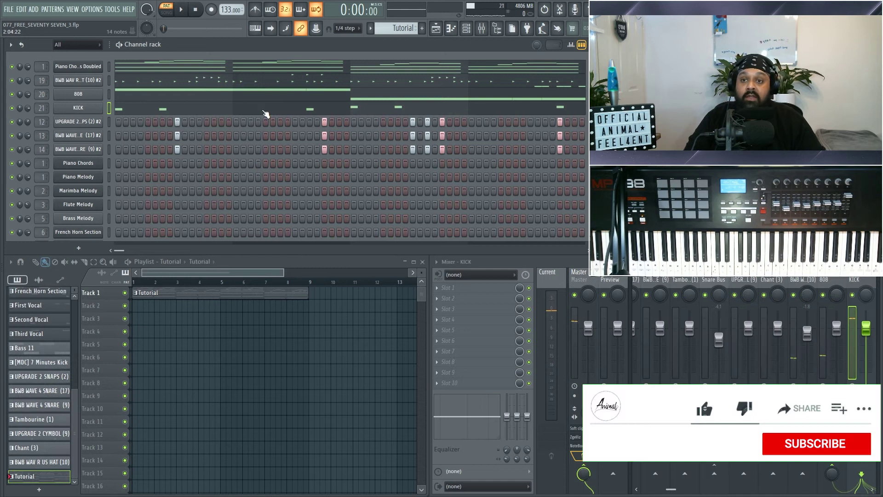
Play back the Tutorial pattern and examine the KICK notes in the piano roll against the other channels
{"action": "key", "text": "space"}
{"action": "left_click", "coordinate": [265, 113]}
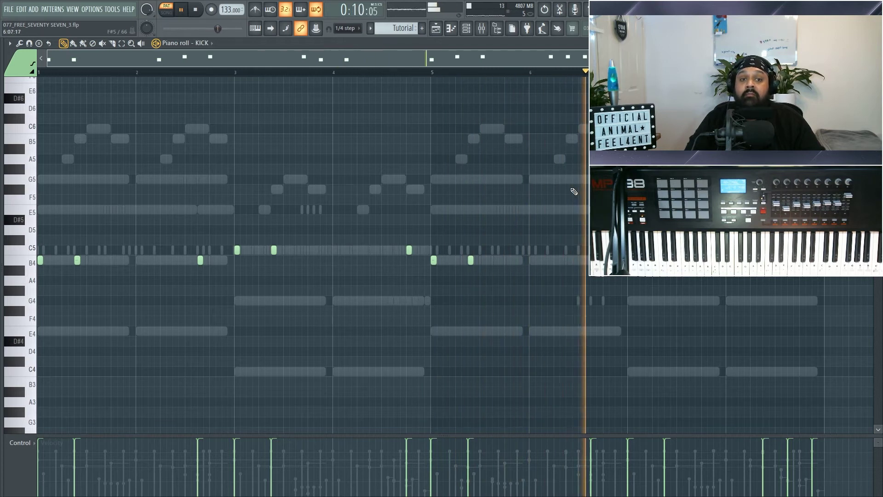
{"action": "key", "text": "space"}
{"action": "left_click", "coordinate": [878, 43]}
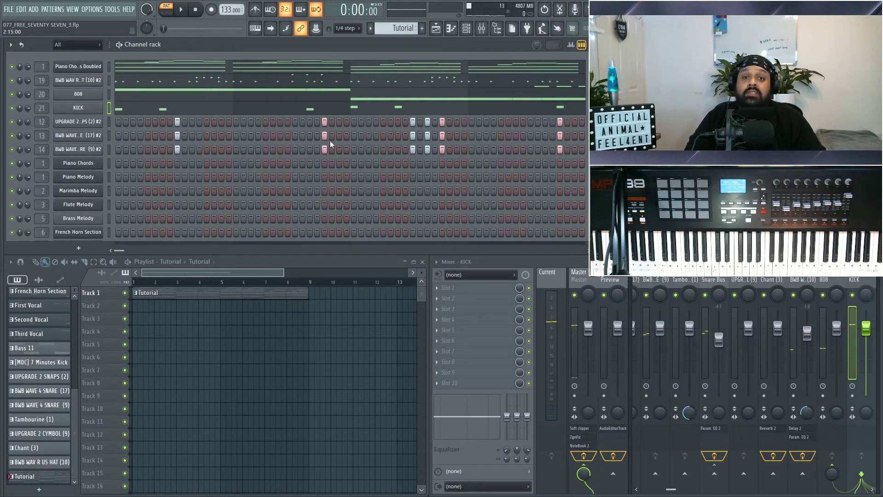
{"action": "key", "text": "space"}
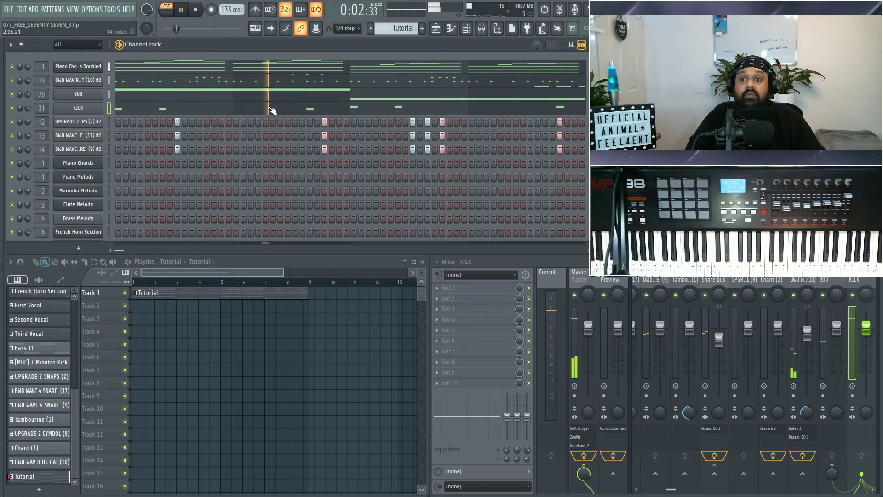
{"action": "key", "text": "space"}
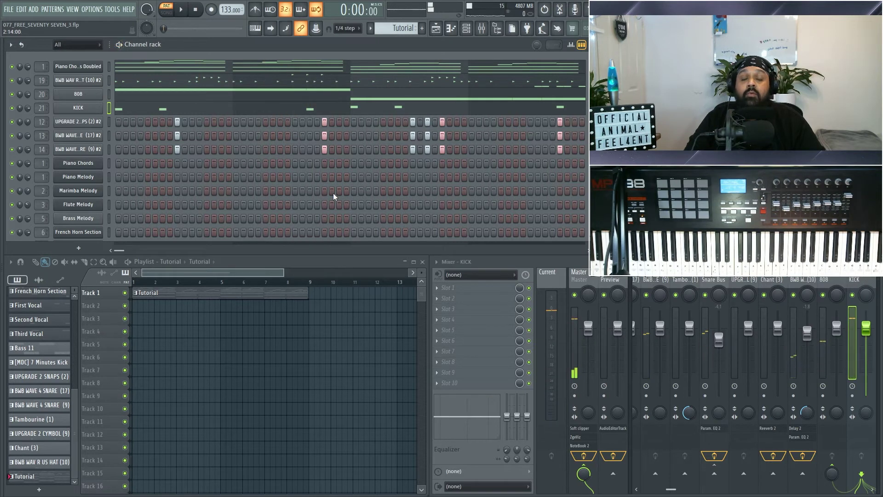
Add Fruity Limiter to the first effect slot of the 808 mixer track
{"action": "left_click", "coordinate": [830, 277]}
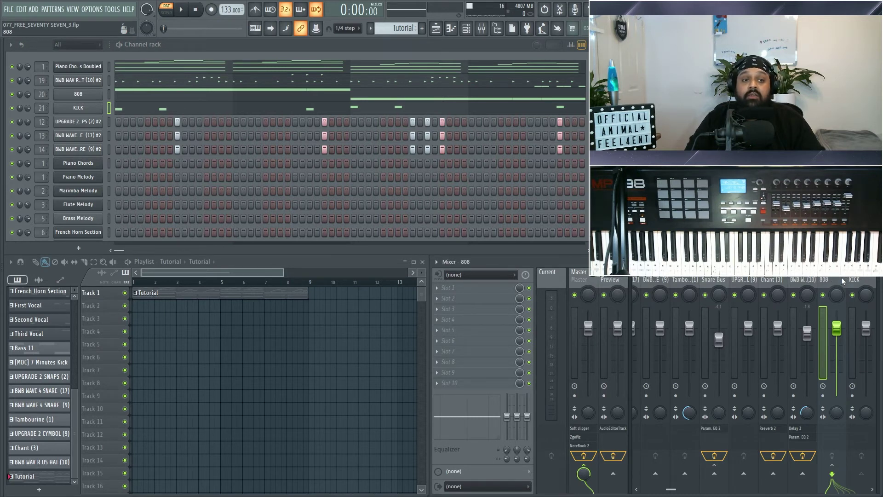
{"action": "left_click", "coordinate": [458, 290]}
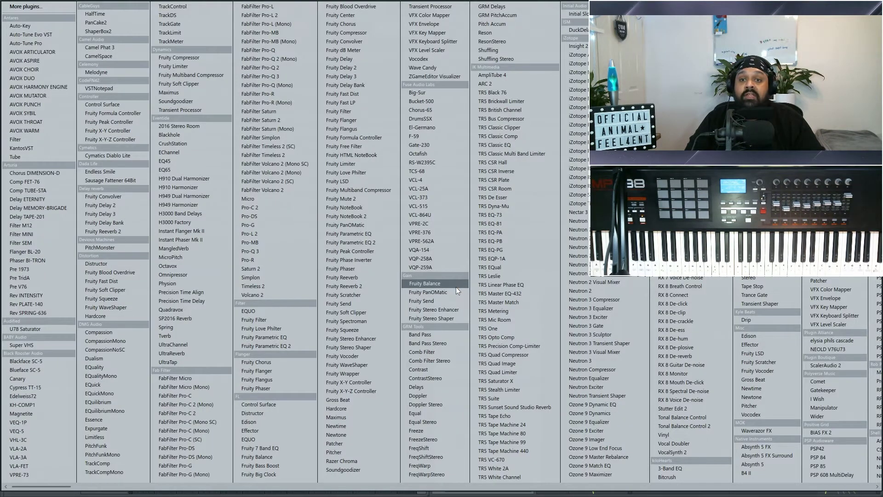
{"action": "left_click", "coordinate": [355, 166]}
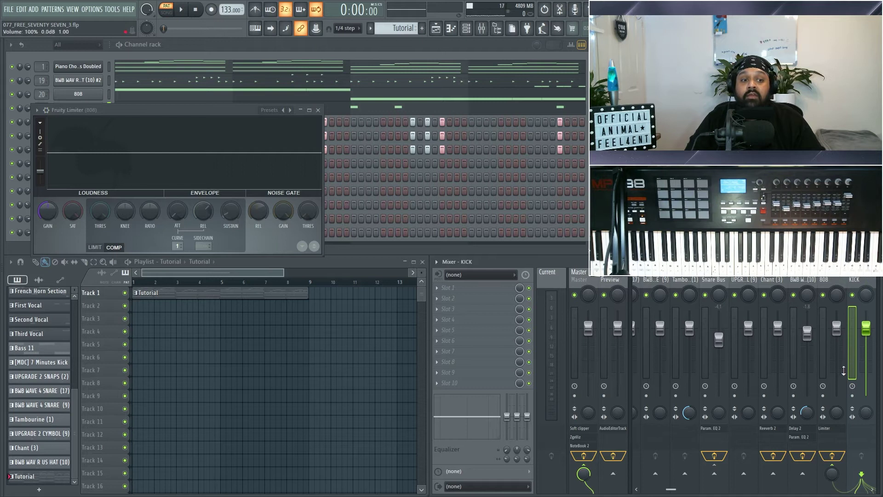
Sidechain the KICK mixer track to the 808 mixer track
{"action": "left_click", "coordinate": [835, 469]}
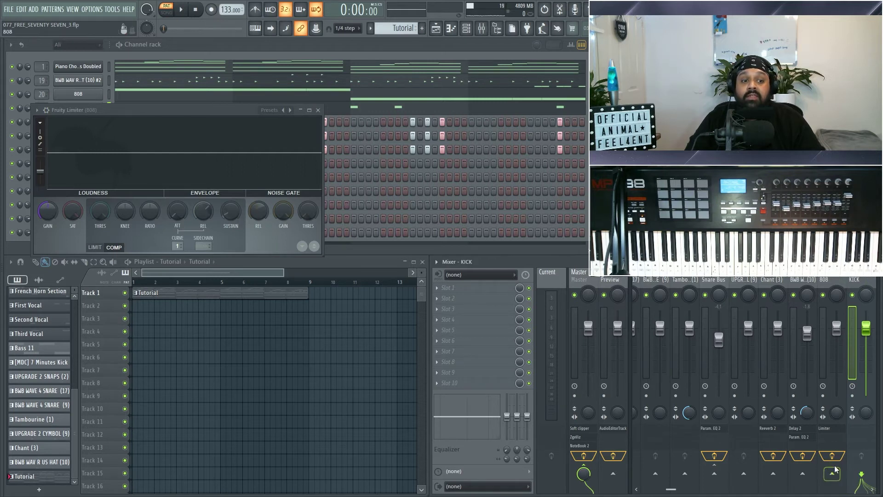
{"action": "left_click", "coordinate": [833, 474]}
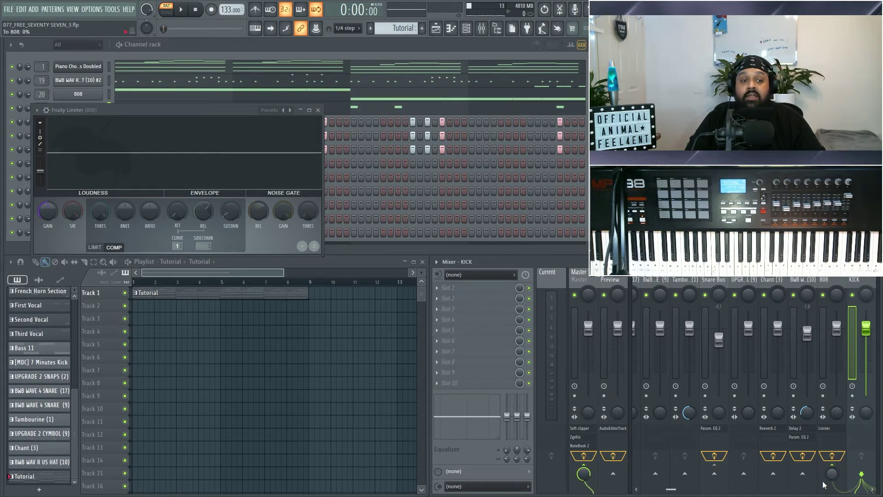
{"action": "left_click", "coordinate": [832, 471]}
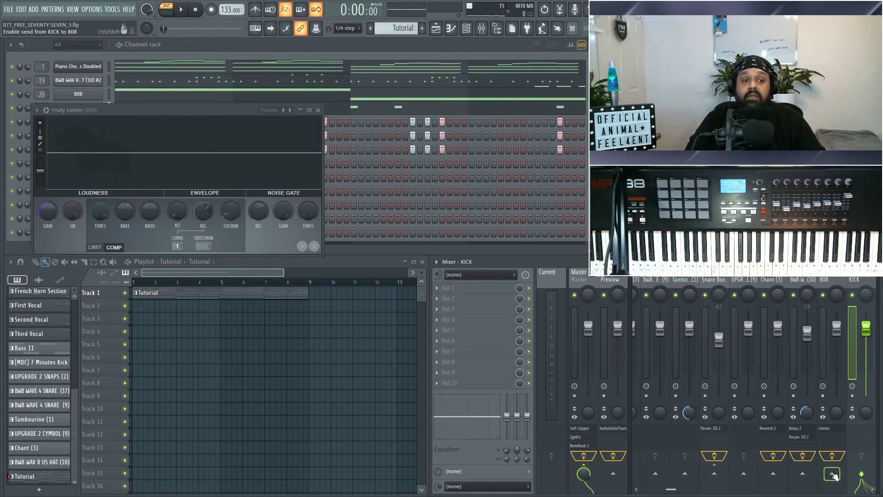
{"action": "right_click", "coordinate": [834, 477]}
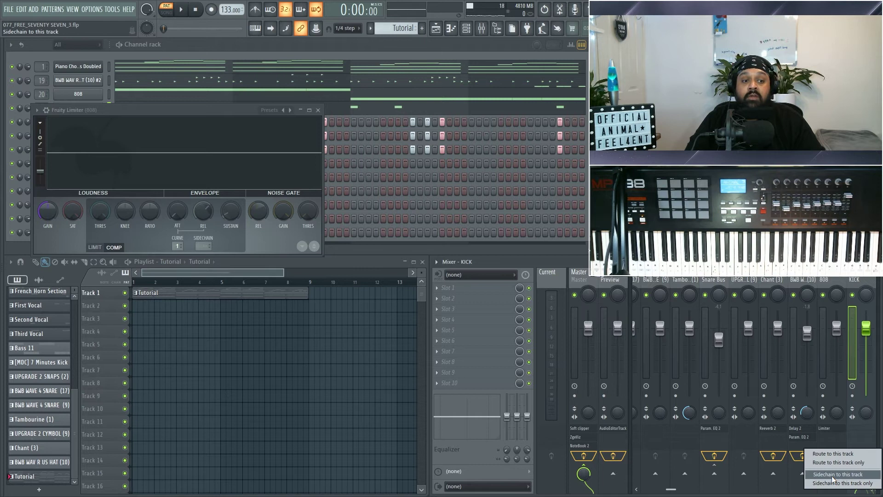
{"action": "left_click", "coordinate": [831, 477]}
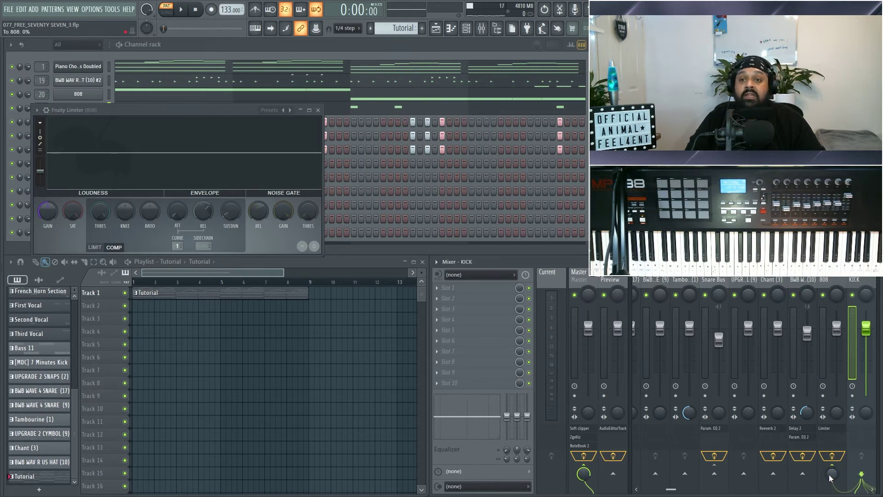
Set the sidechain input of the 808 track's Fruity Limiter to KICK, and move the plugin window clear of the channel notes
{"action": "left_click", "coordinate": [835, 278]}
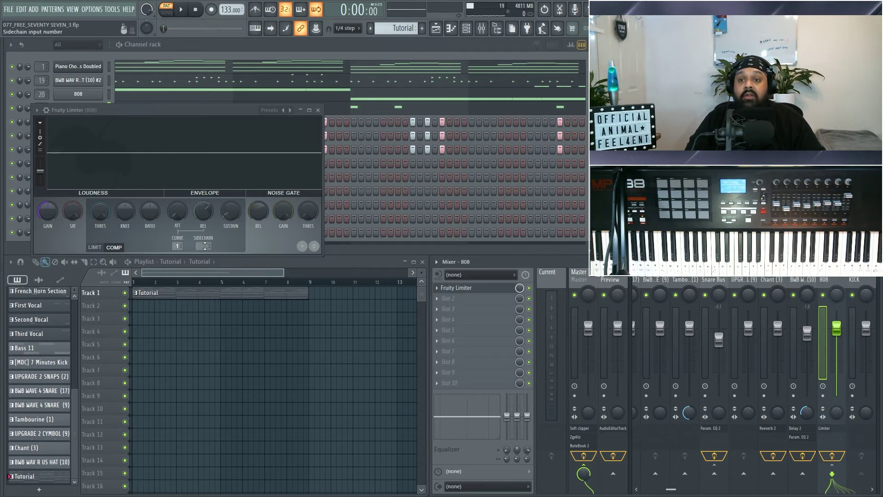
{"action": "left_click", "coordinate": [203, 246]}
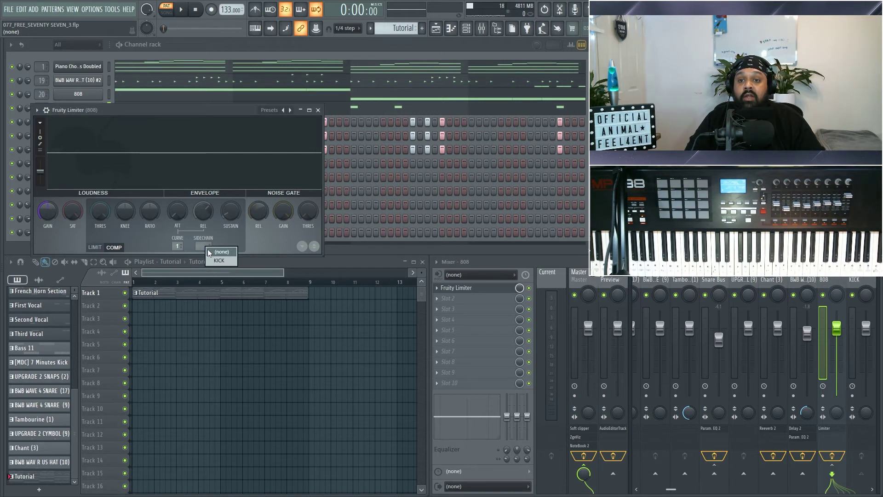
{"action": "left_click", "coordinate": [221, 260]}
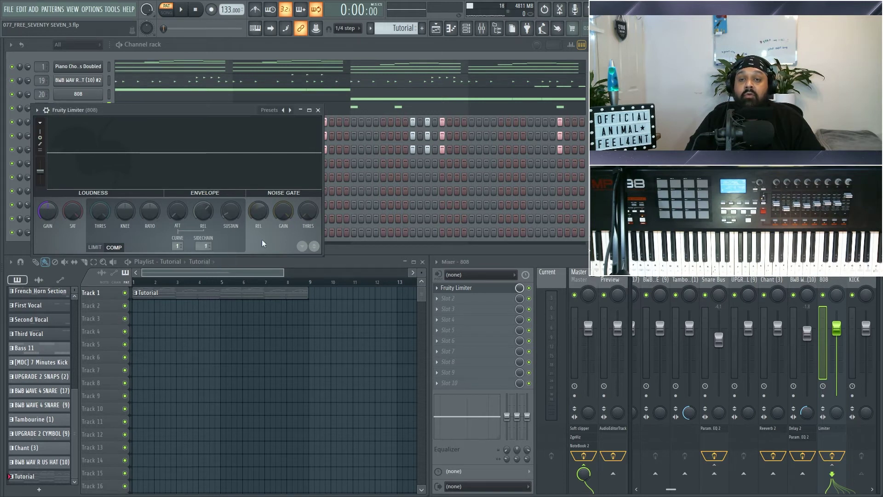
{"action": "left_click_drag", "start_coordinate": [244, 119], "coordinate": [372, 195]}
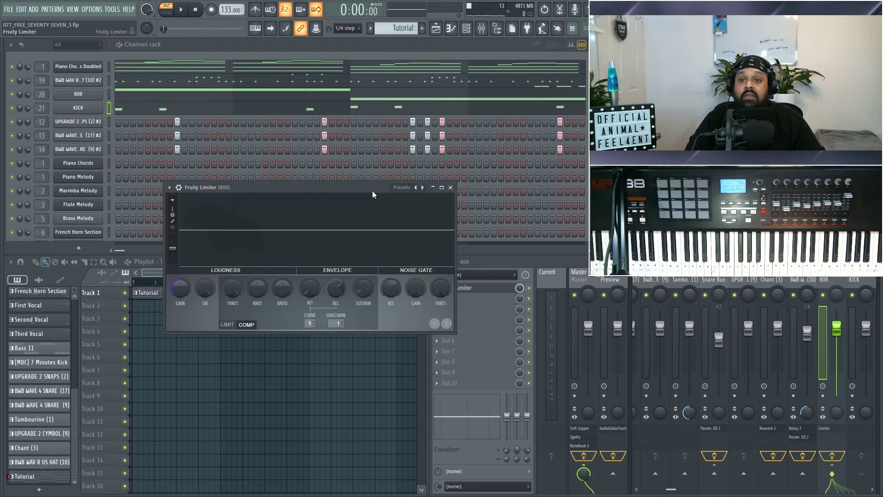
Shape the 808 limiter's compression during playback by lowering the threshold, setting the knee to 64% and raising the ratio
{"action": "key", "text": "space"}
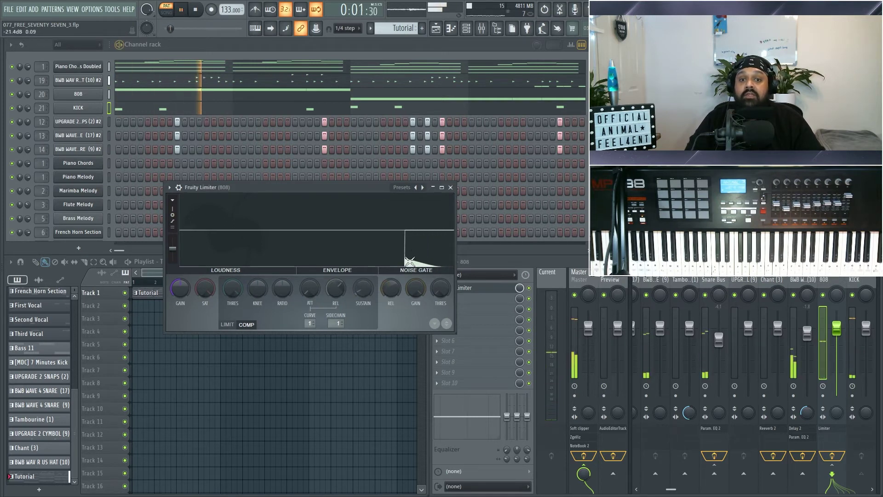
{"action": "left_click_drag", "start_coordinate": [232, 288], "coordinate": [232, 321]}
{"action": "left_click_drag", "start_coordinate": [232, 290], "coordinate": [257, 272]}
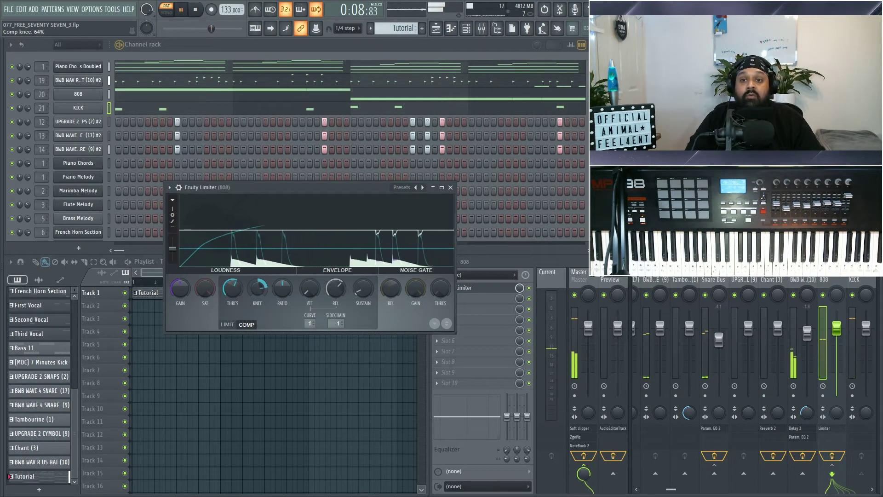
{"action": "left_click_drag", "start_coordinate": [257, 269], "coordinate": [258, 266]}
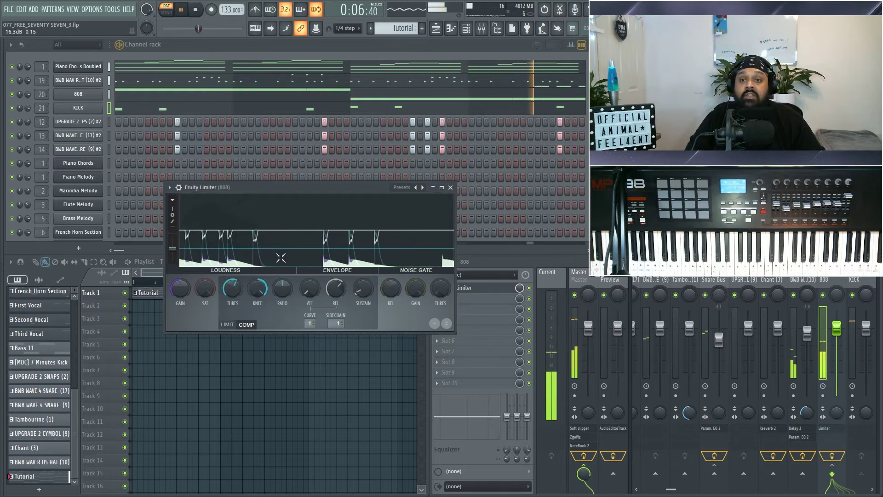
{"action": "left_click_drag", "start_coordinate": [259, 292], "coordinate": [258, 299]}
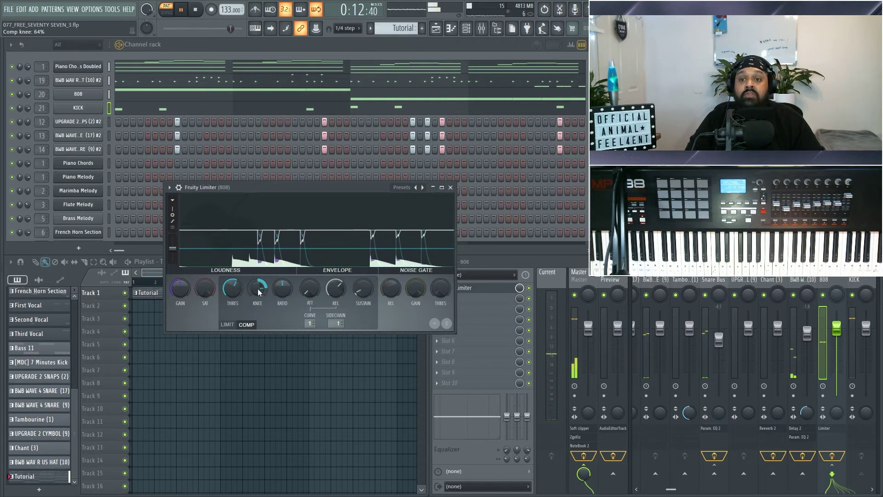
{"action": "left_click_drag", "start_coordinate": [282, 290], "coordinate": [282, 280]}
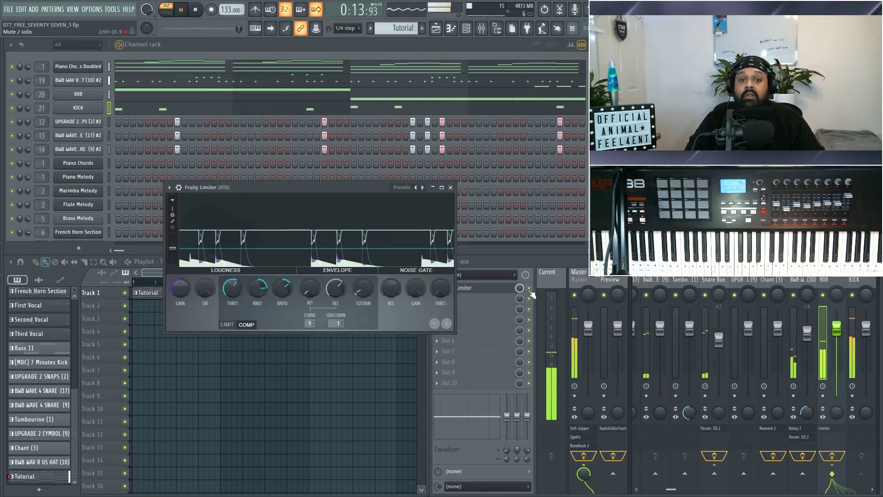
Stop playback and delete Fruity Limiter from the 808 mixer track
{"action": "left_click", "coordinate": [530, 288]}
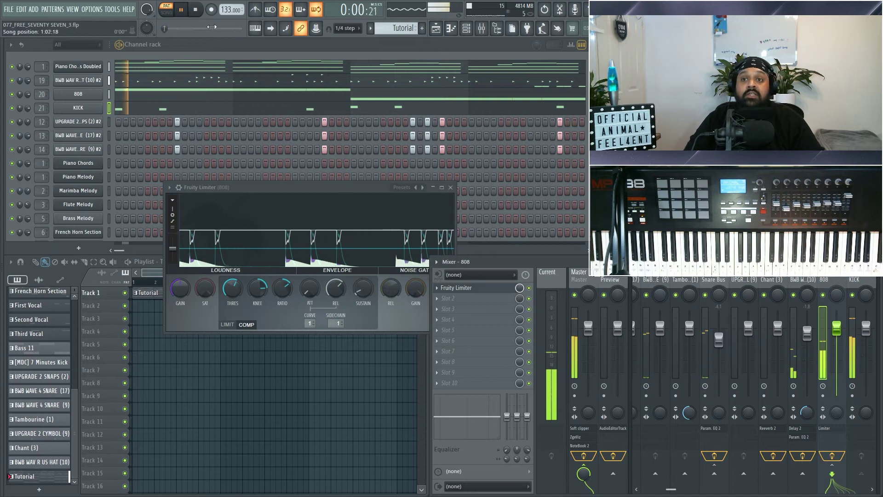
{"action": "left_click", "coordinate": [200, 12]}
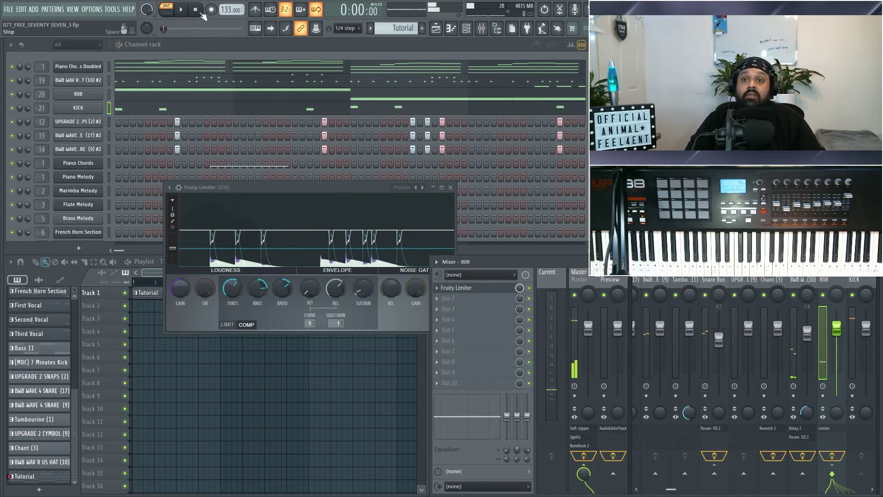
{"action": "left_click", "coordinate": [451, 188]}
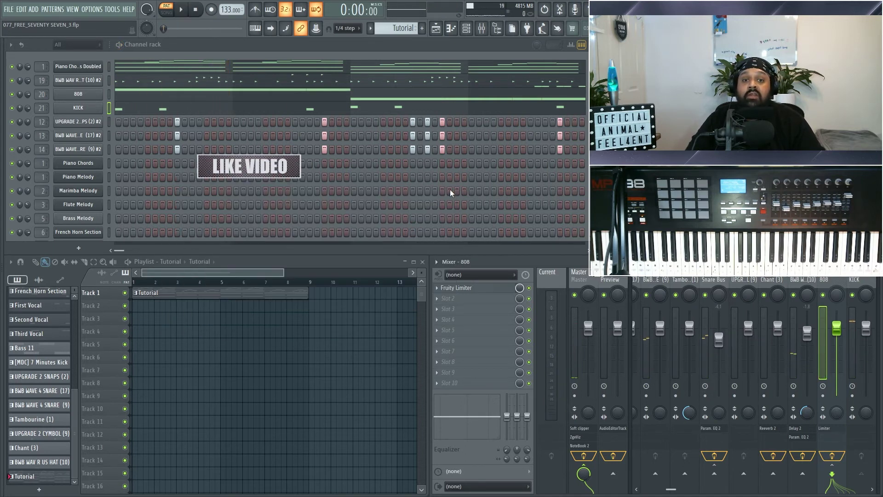
{"action": "right_click", "coordinate": [453, 288]}
{"action": "left_click", "coordinate": [453, 302]}
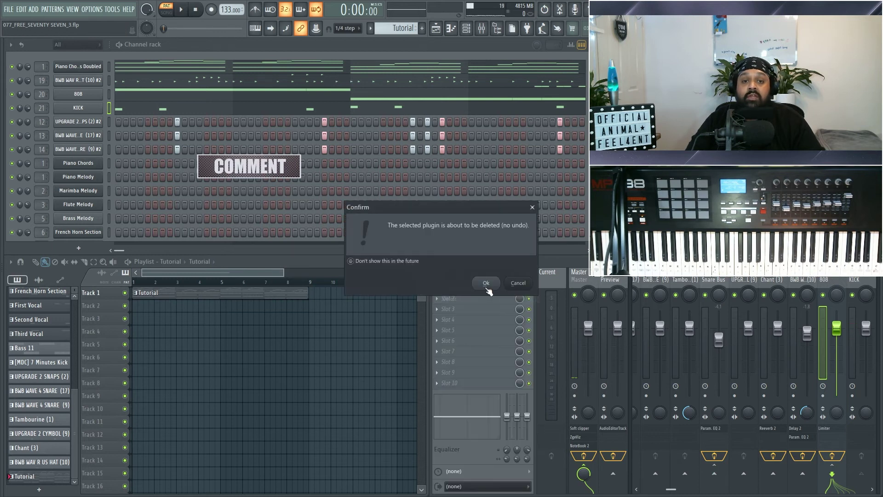
{"action": "left_click", "coordinate": [486, 283]}
Add Fruity Peak Controller to the first effect slot of the KICK mixer track
{"action": "left_click", "coordinate": [810, 284]}
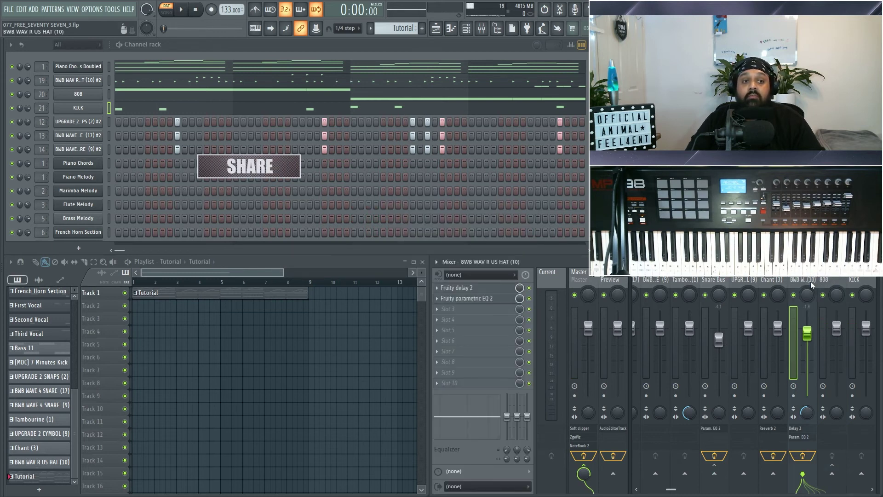
{"action": "left_click", "coordinate": [837, 282]}
{"action": "scroll", "coordinate": [837, 282], "scroll_direction": "down", "scroll_amount": 3}
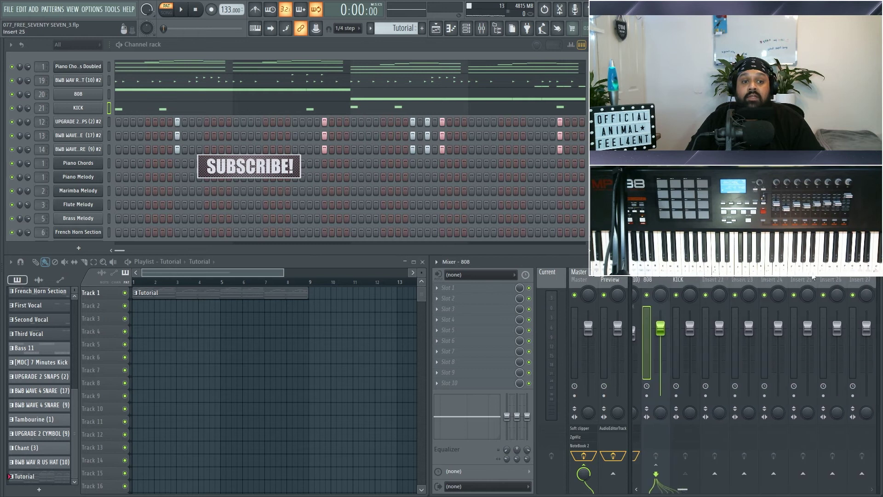
{"action": "left_click", "coordinate": [677, 283]}
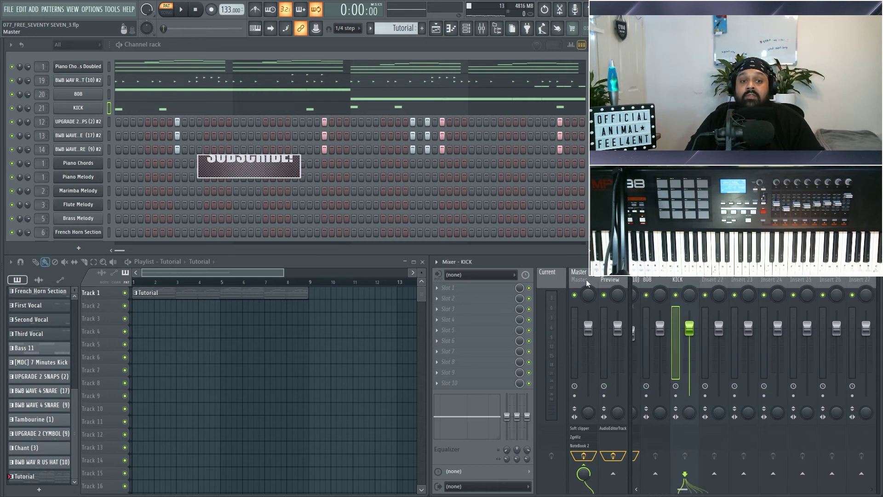
{"action": "left_click", "coordinate": [479, 289]}
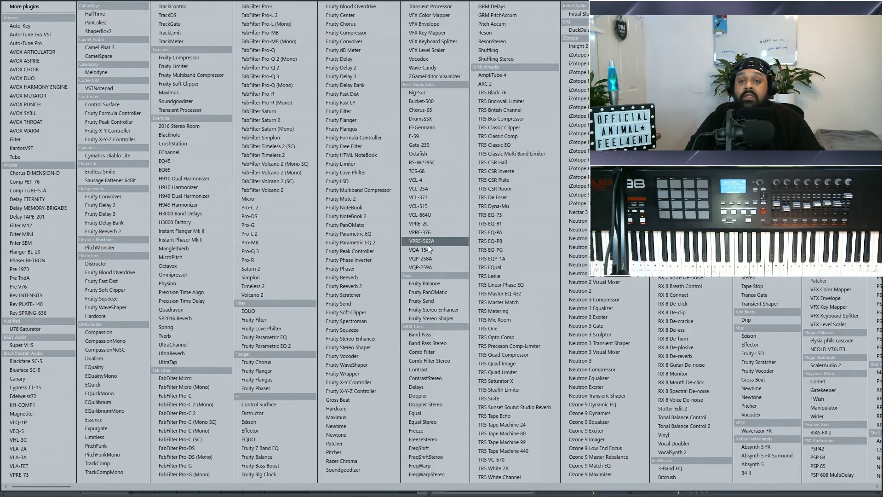
{"action": "left_click", "coordinate": [292, 138]}
Add Fruity Parametric EQ 2 to the 808 mixer track and arrange both plugin windows so they do not overlap
{"action": "left_click", "coordinate": [479, 292]}
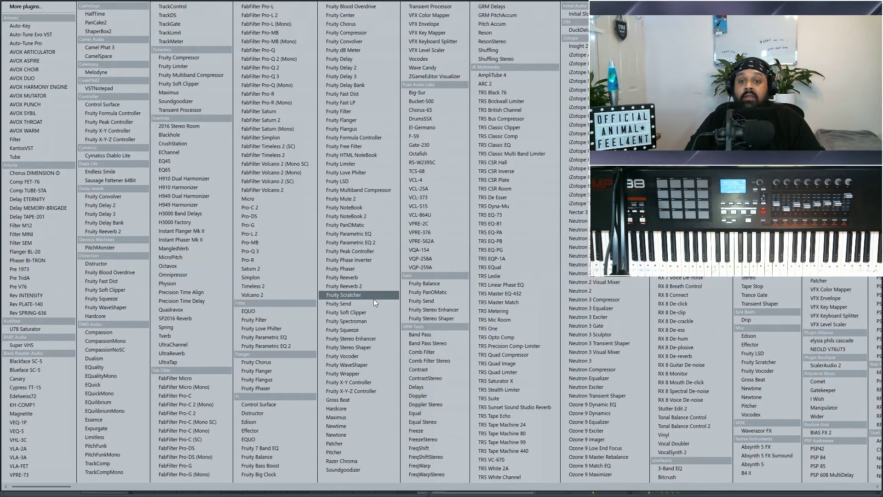
{"action": "left_click", "coordinate": [383, 242]}
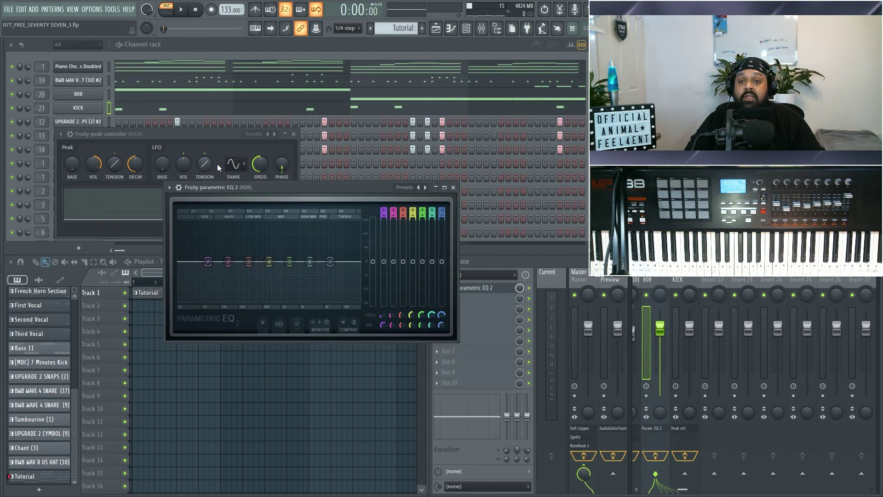
{"action": "left_click_drag", "start_coordinate": [301, 197], "coordinate": [262, 264]}
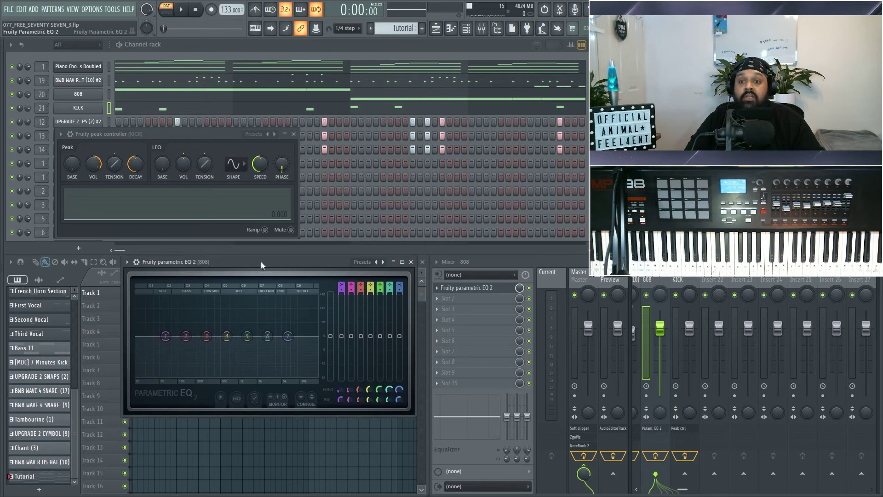
{"action": "left_click_drag", "start_coordinate": [215, 136], "coordinate": [311, 164]}
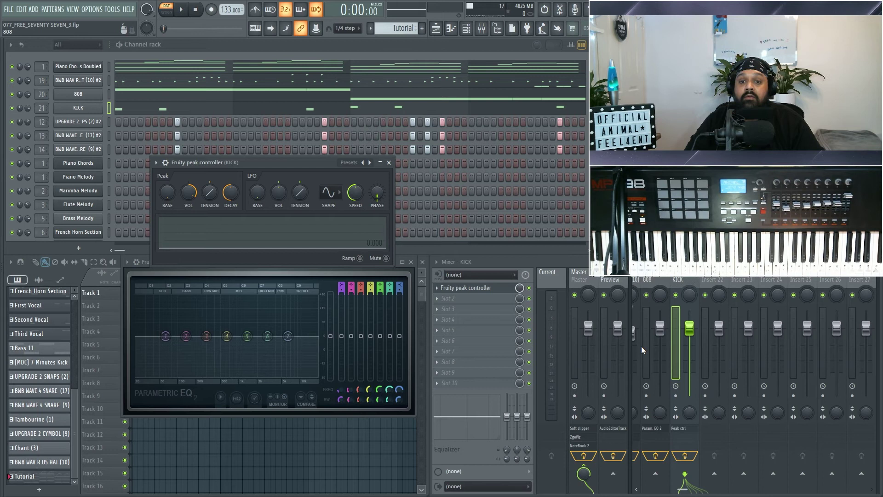
During playback, set band 1 of the 808's EQ as a low shelf at 83 Hz and reset its level to 0 dB
{"action": "key", "text": "space"}
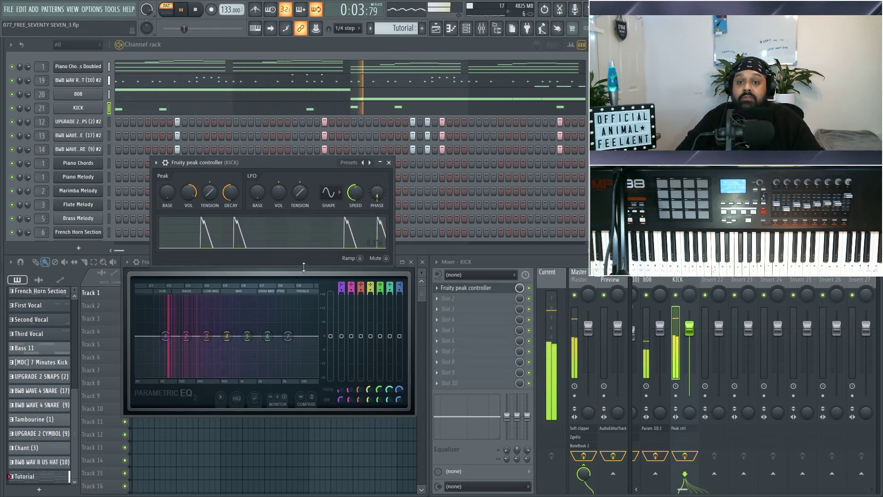
{"action": "left_click", "coordinate": [303, 271]}
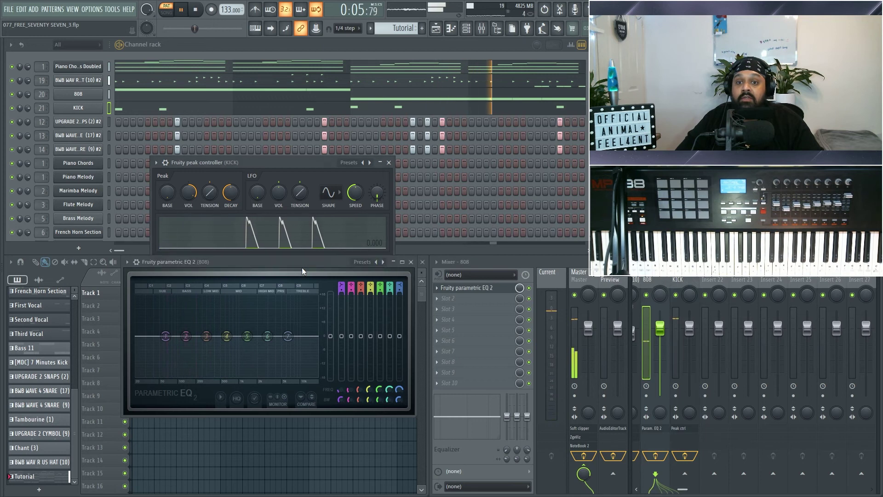
{"action": "double_click", "coordinate": [305, 262]}
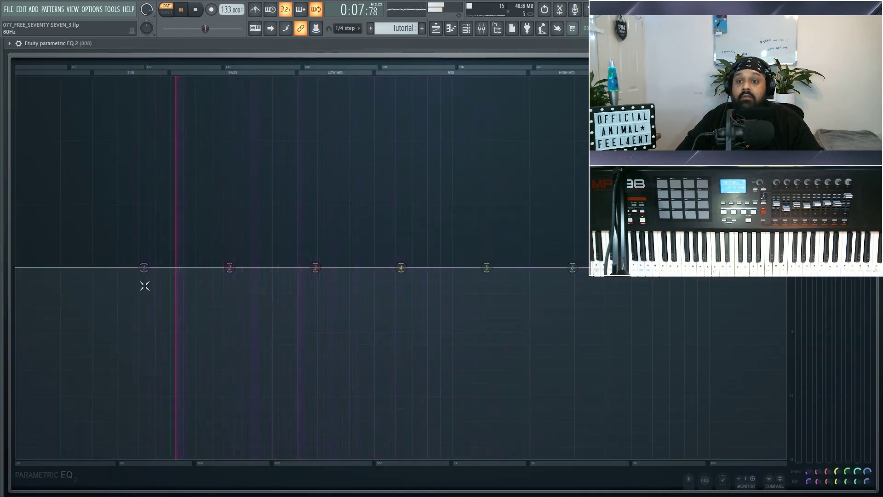
{"action": "left_click_drag", "start_coordinate": [144, 267], "coordinate": [174, 267]}
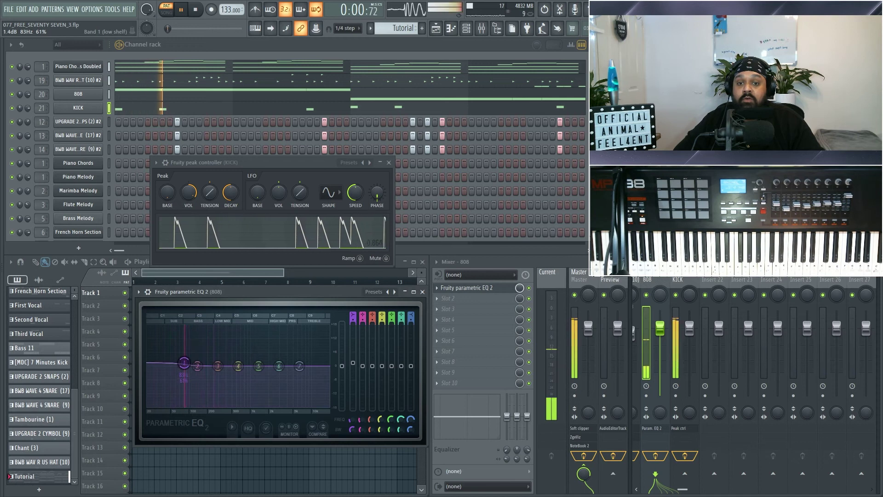
{"action": "right_click", "coordinate": [354, 366]}
{"action": "left_click", "coordinate": [364, 362]}
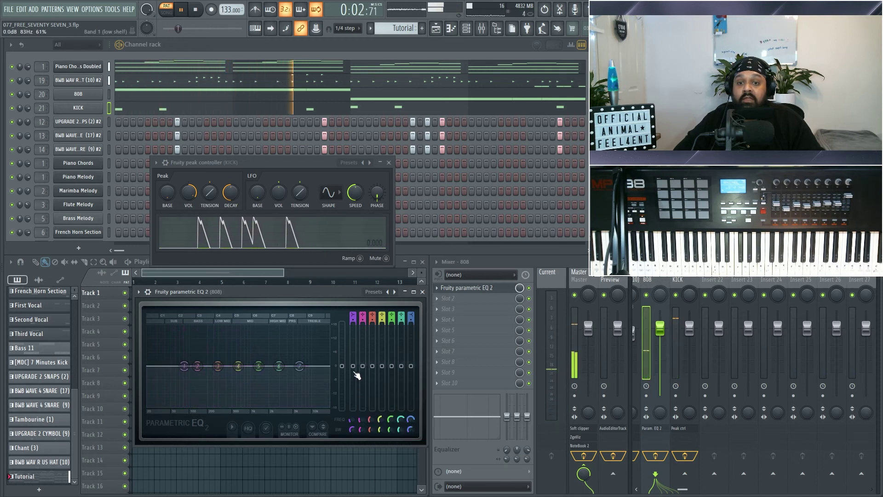
Link the level of EQ band 1 on the 808 to the internal controller Peak ctrl - Peak
{"action": "right_click", "coordinate": [355, 367]}
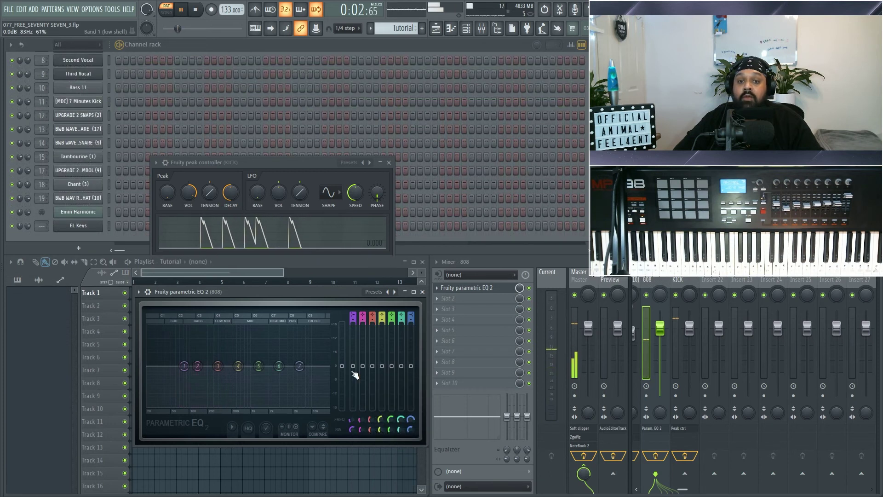
{"action": "right_click", "coordinate": [355, 368]}
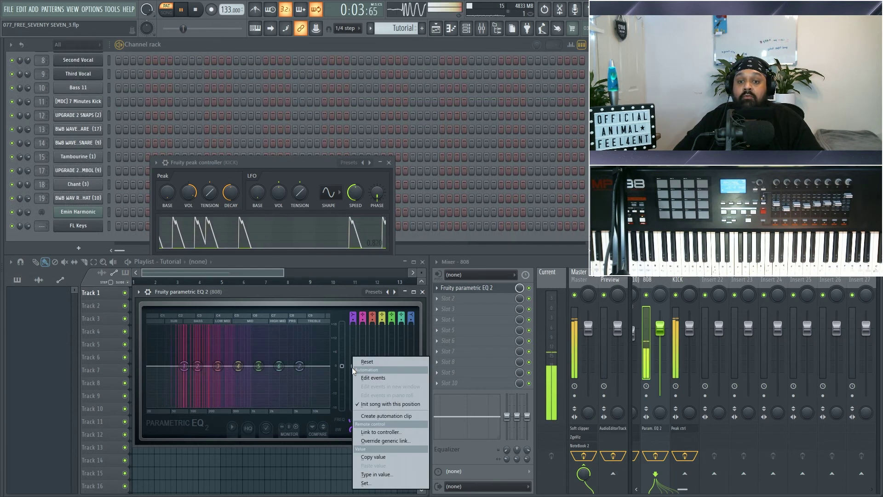
{"action": "left_click", "coordinate": [388, 433]}
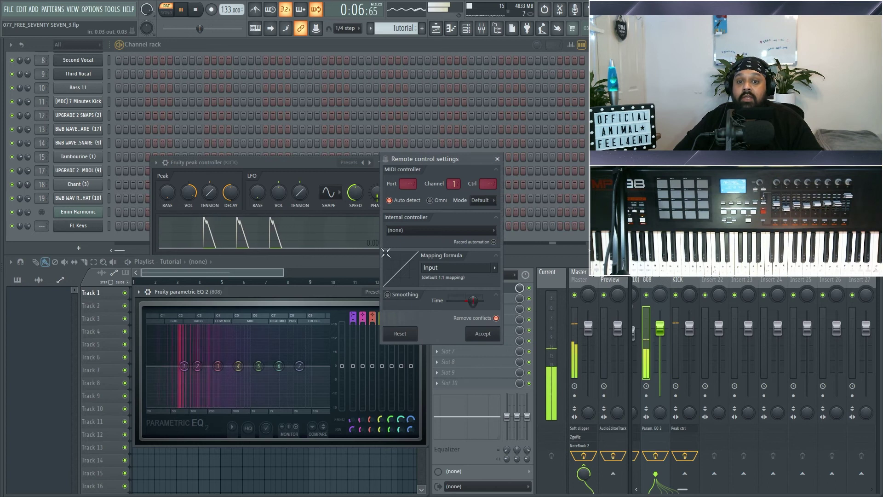
{"action": "left_click", "coordinate": [407, 230]}
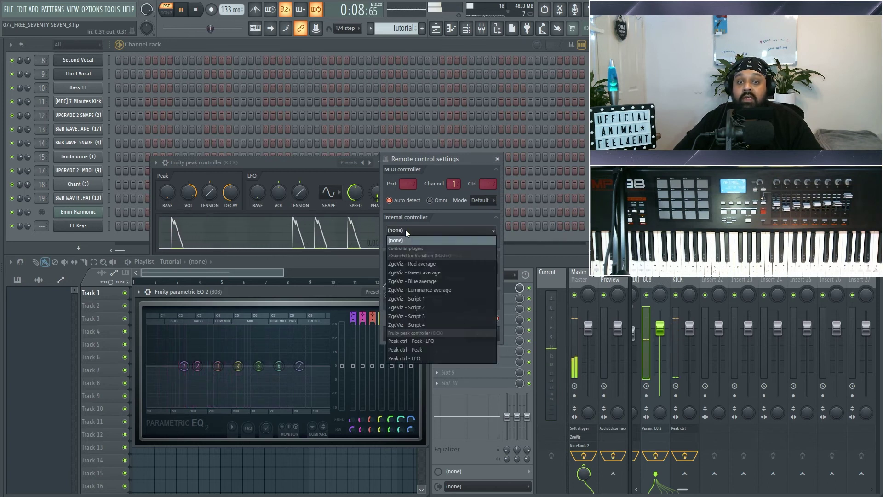
{"action": "left_click", "coordinate": [423, 350]}
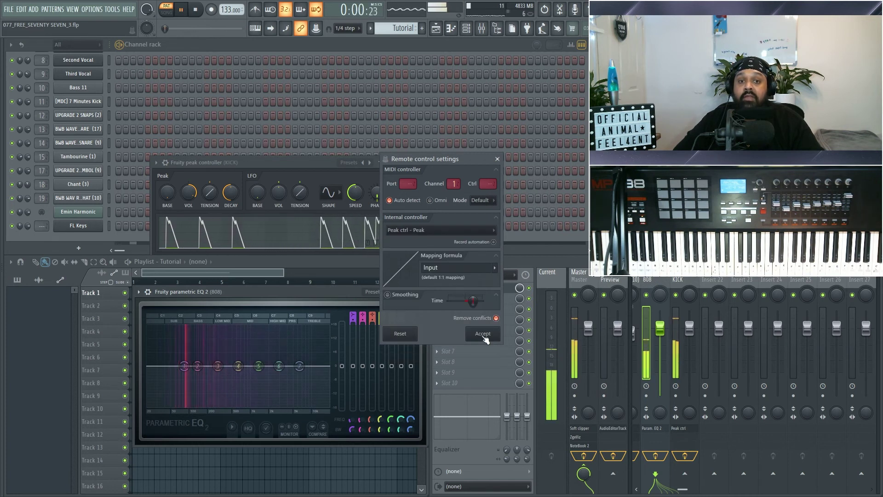
{"action": "left_click", "coordinate": [483, 336]}
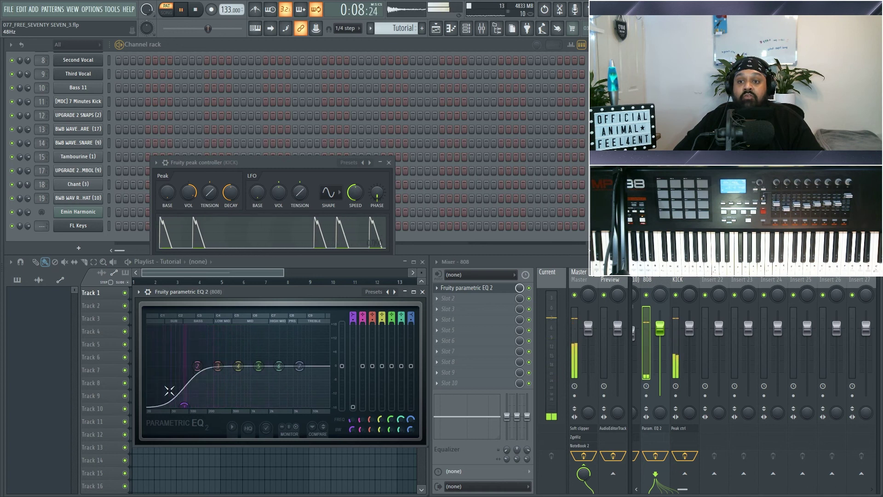
Set the KICK peak controller's peak base level to 50% and audition the pattern
{"action": "left_click", "coordinate": [185, 176]}
{"action": "key", "text": "space"}
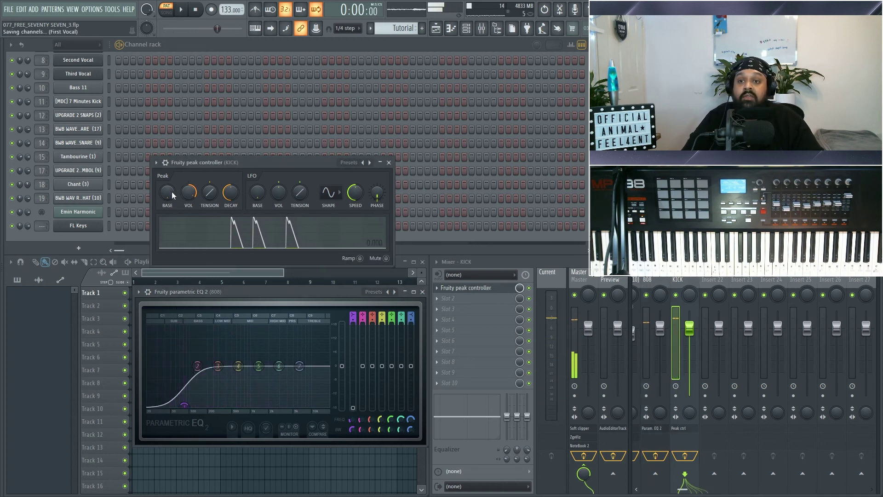
{"action": "right_click", "coordinate": [169, 195]}
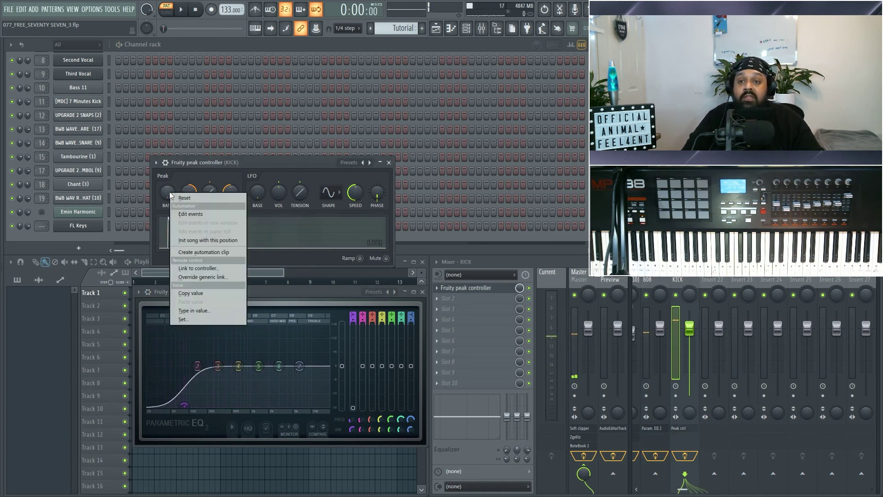
{"action": "left_click", "coordinate": [209, 312]}
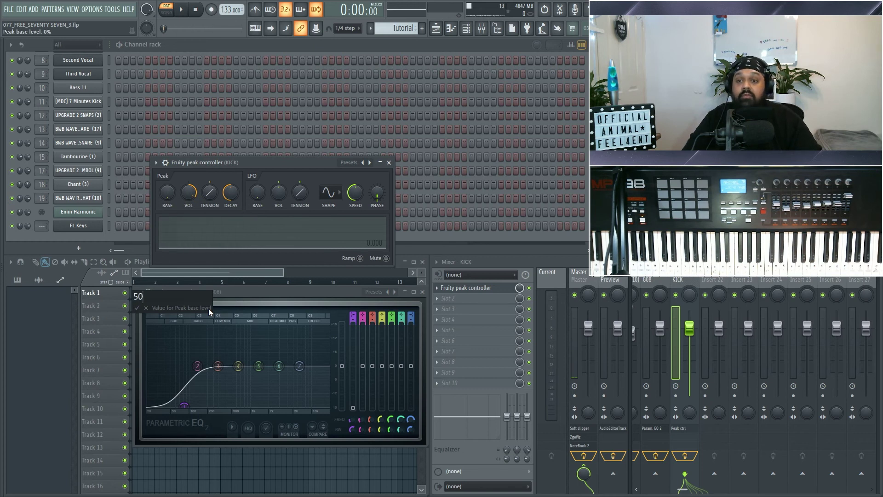
{"action": "key", "text": "Return"}
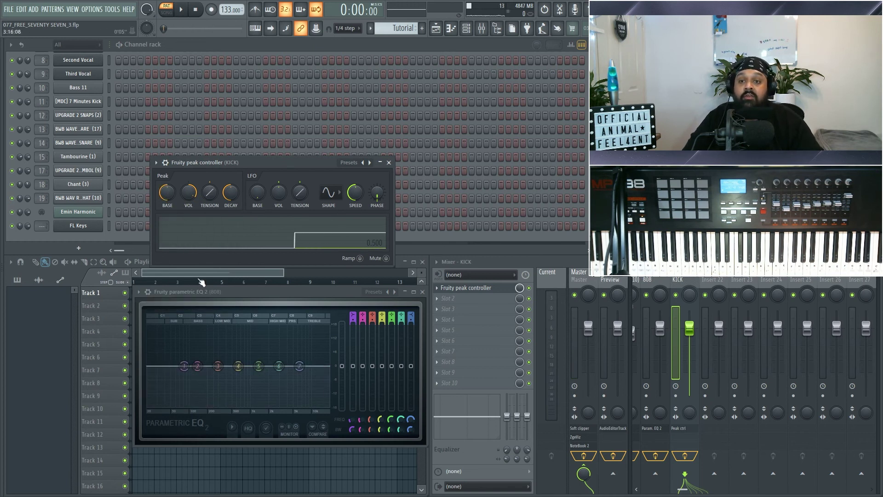
{"action": "key", "text": "space"}
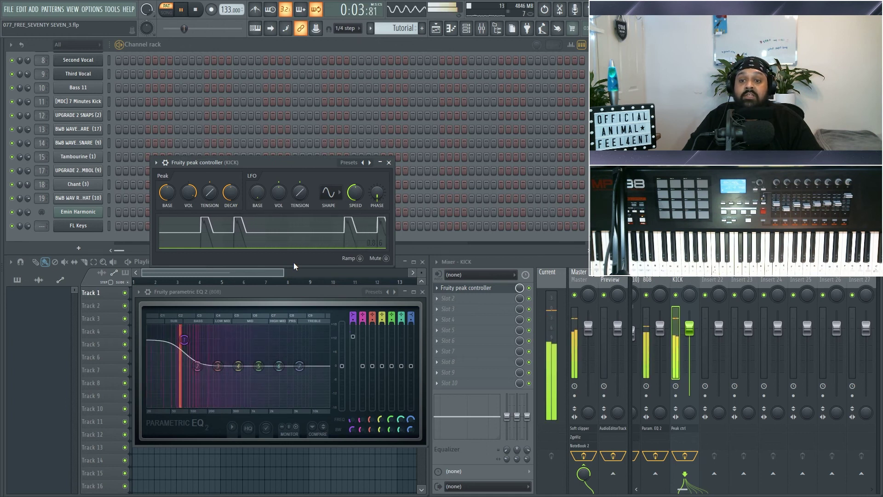
{"action": "key", "text": "space"}
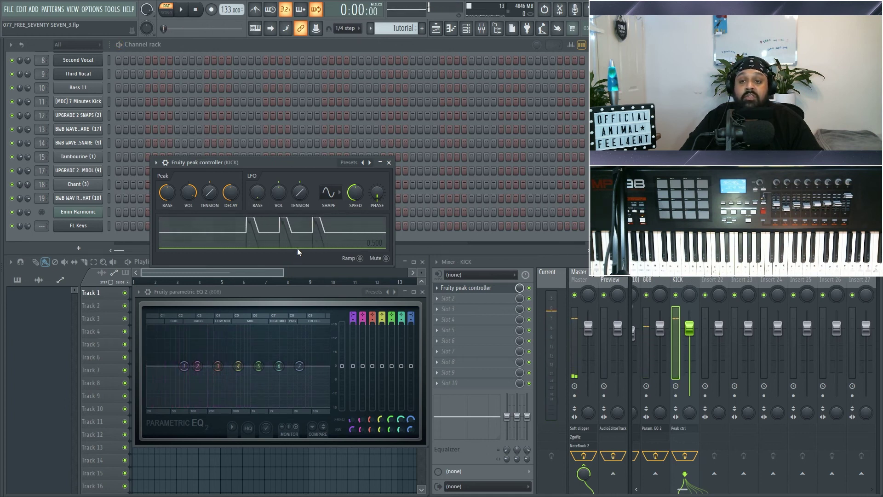
Set the KICK peak controller's peak amount to .25 so the EQ band ducks on each kick, and audition it
{"action": "left_click_drag", "start_coordinate": [190, 199], "coordinate": [190, 203]}
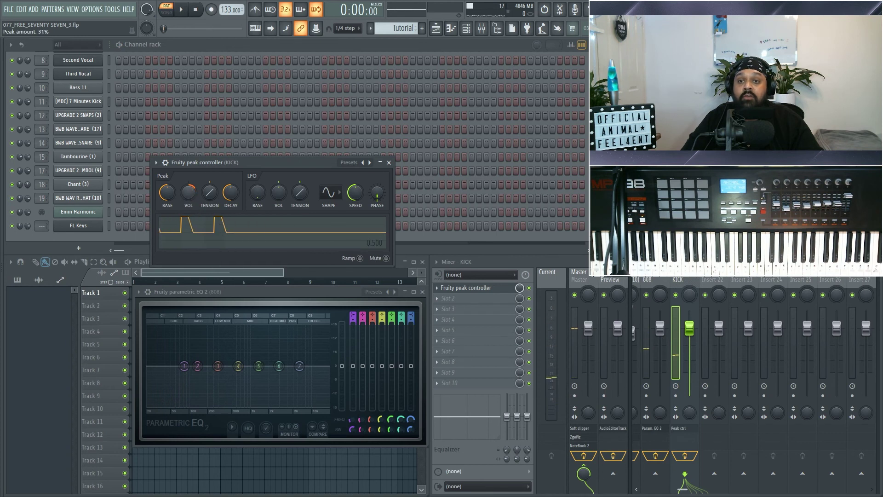
{"action": "right_click", "coordinate": [190, 198]}
{"action": "left_click", "coordinate": [224, 317]}
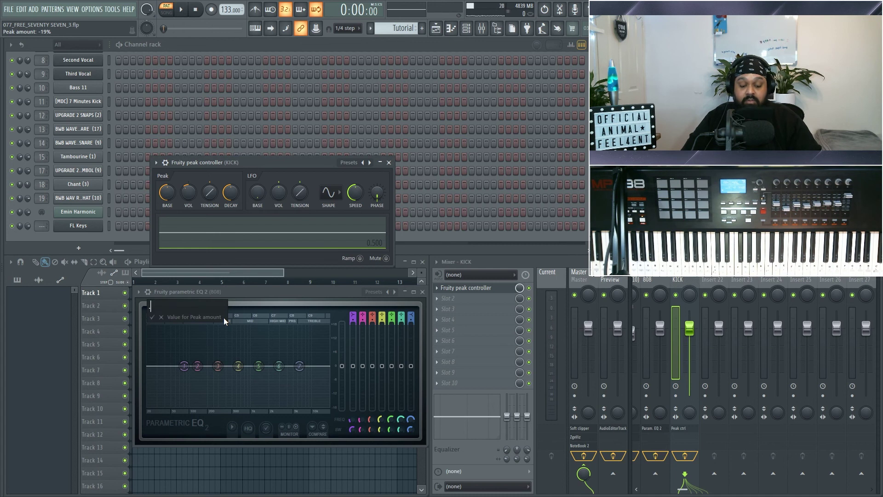
{"action": "type", "text": ".25"}
{"action": "key", "text": "Return"}
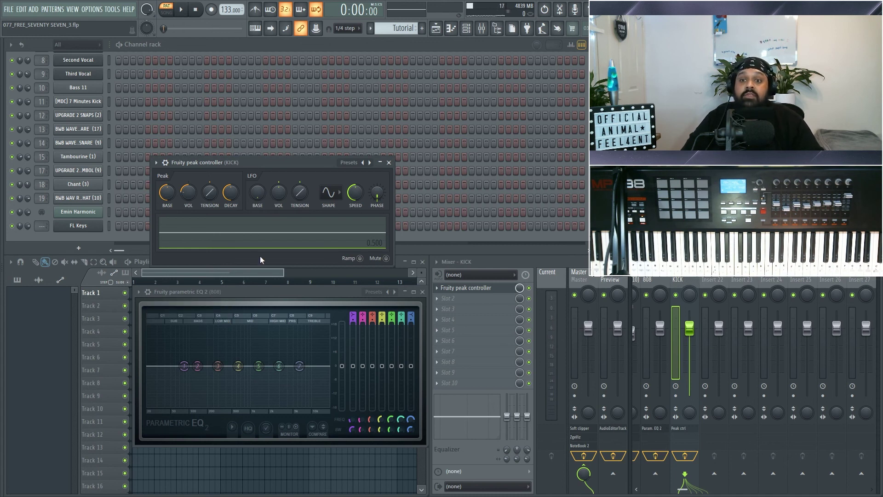
{"action": "key", "text": "space"}
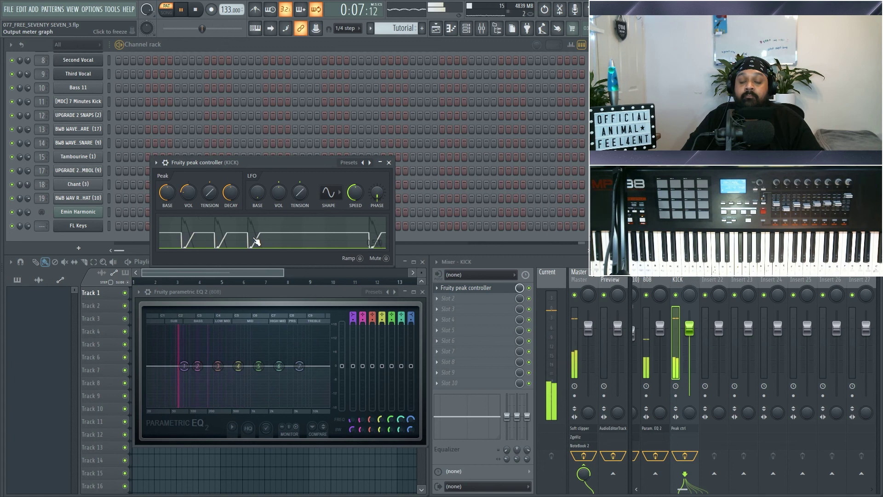
{"action": "key", "text": "space"}
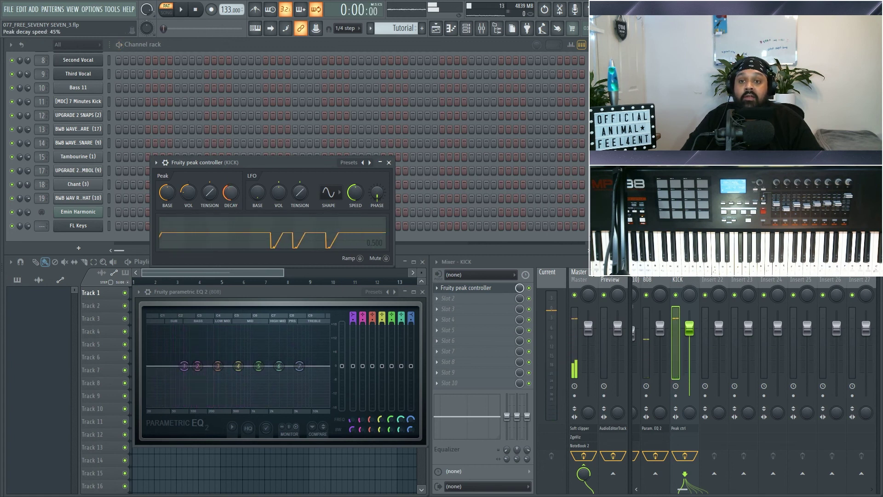
Adjust the KICK peak controller's peak decay speed to 30% while the pattern plays
{"action": "left_click_drag", "start_coordinate": [231, 195], "coordinate": [232, 197]}
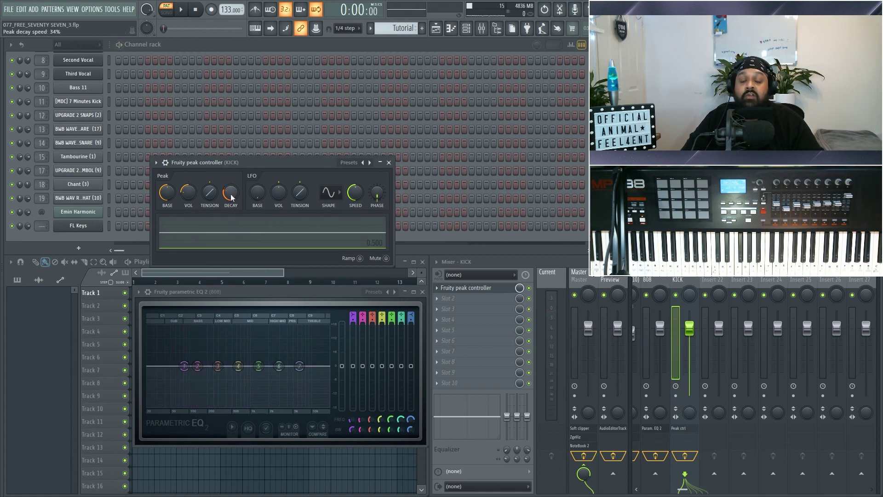
{"action": "key", "text": "space"}
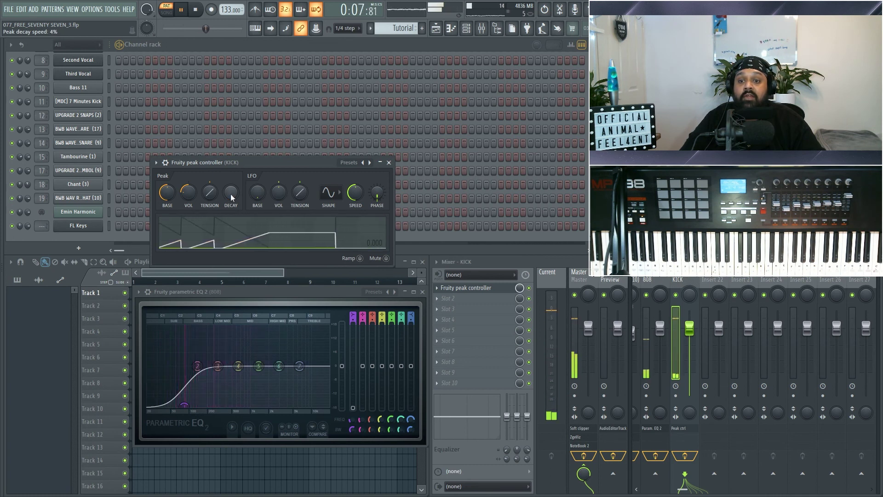
{"action": "scroll", "coordinate": [231, 197], "scroll_direction": "up", "scroll_amount": 7}
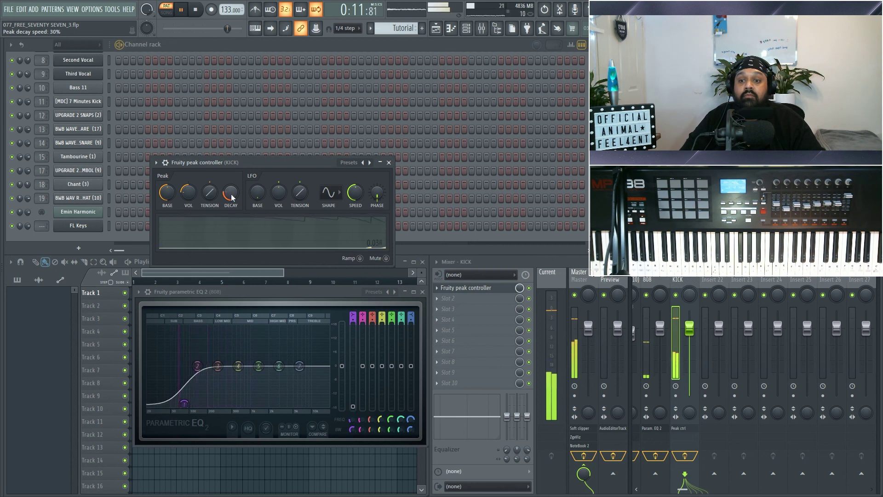
{"action": "scroll", "coordinate": [231, 197], "scroll_direction": "up", "scroll_amount": 4}
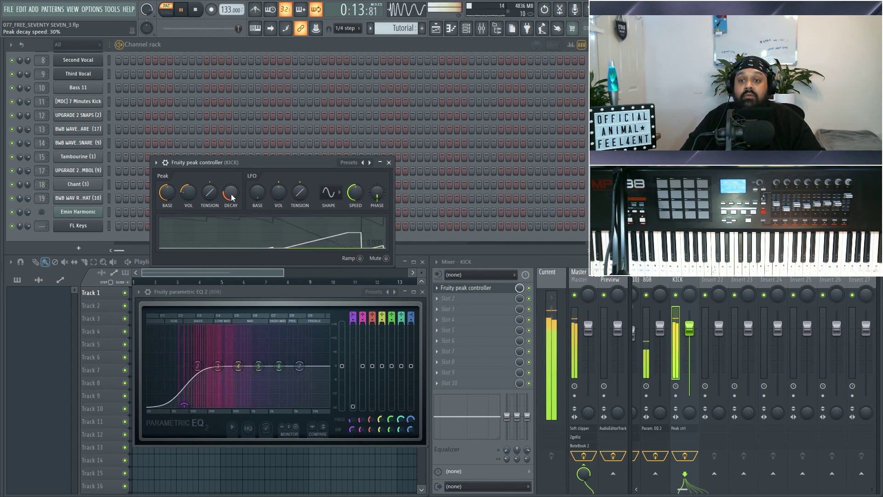